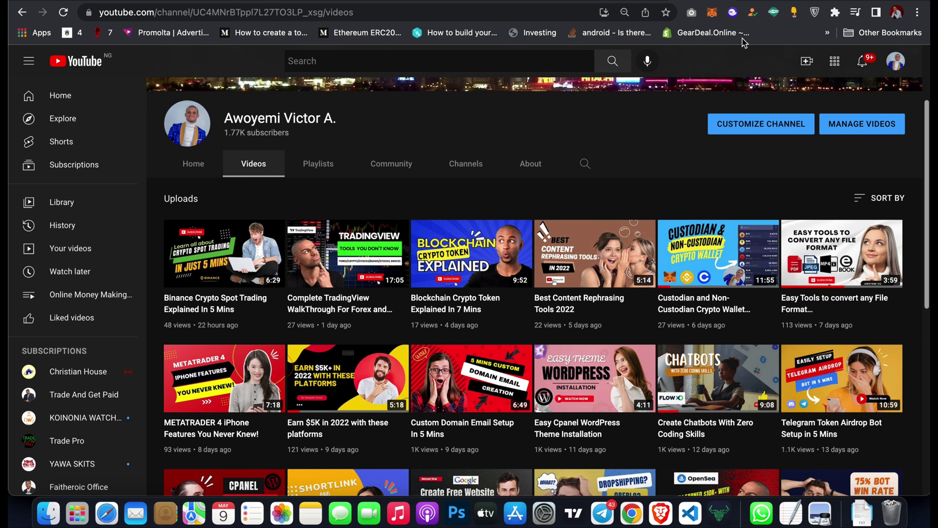
Go back to the Photo Lab cartoon tag page and open the smiling painted-portrait combo
key("super+bracketleft")
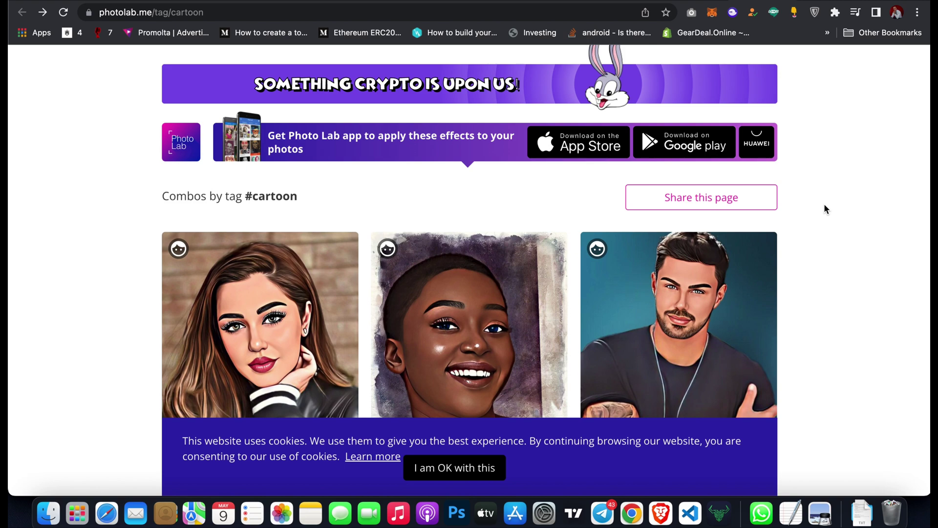
scroll(824, 204, "down", 3)
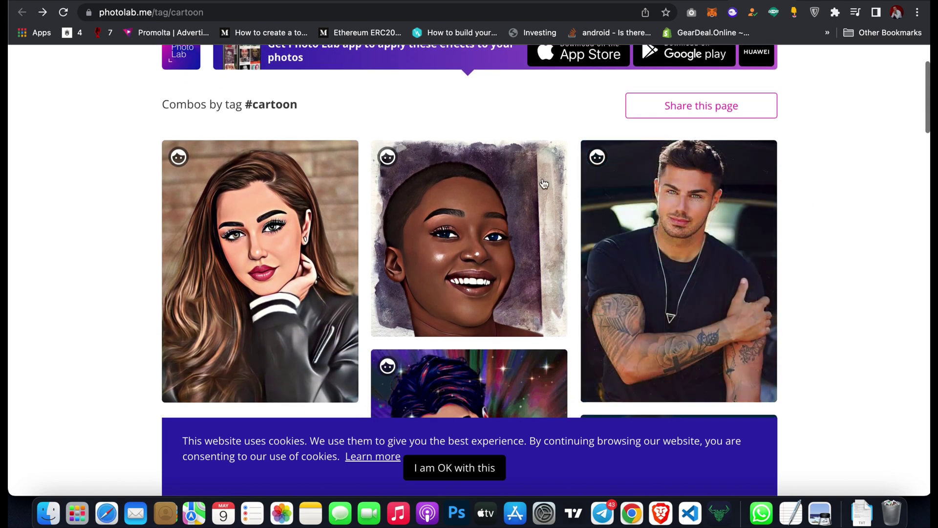
left_click(544, 184)
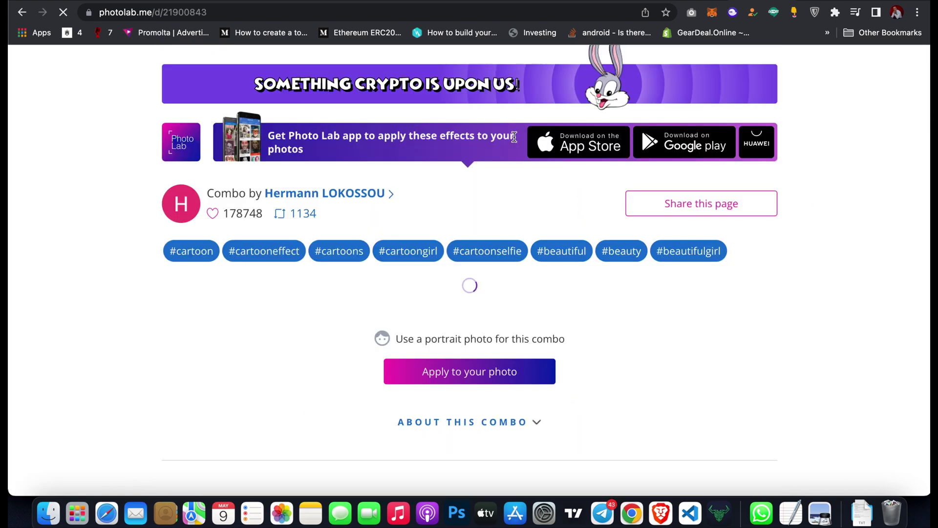
scroll(793, 265, "down", 5)
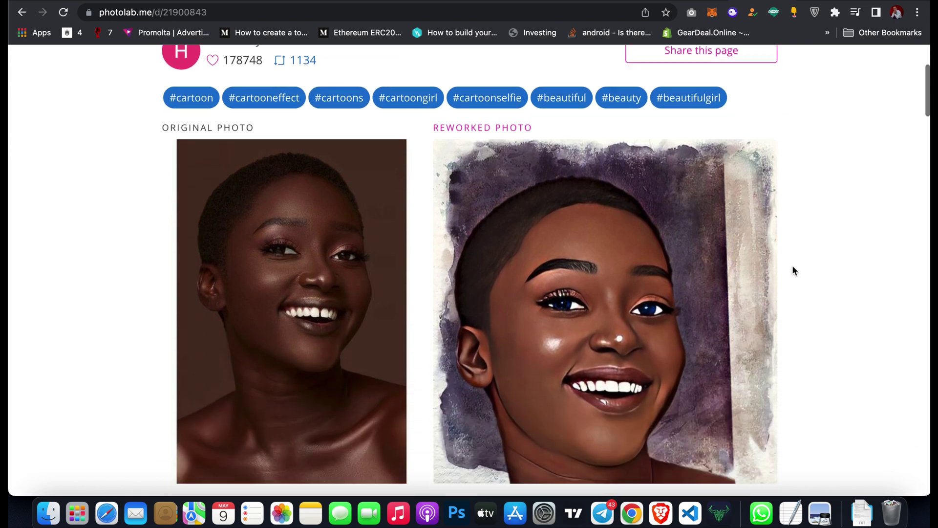
scroll(793, 269, "down", 3)
Apply the combo to photo 2021-10-28 08.02.26.jpg and accept the crop to start processing
left_click(492, 433)
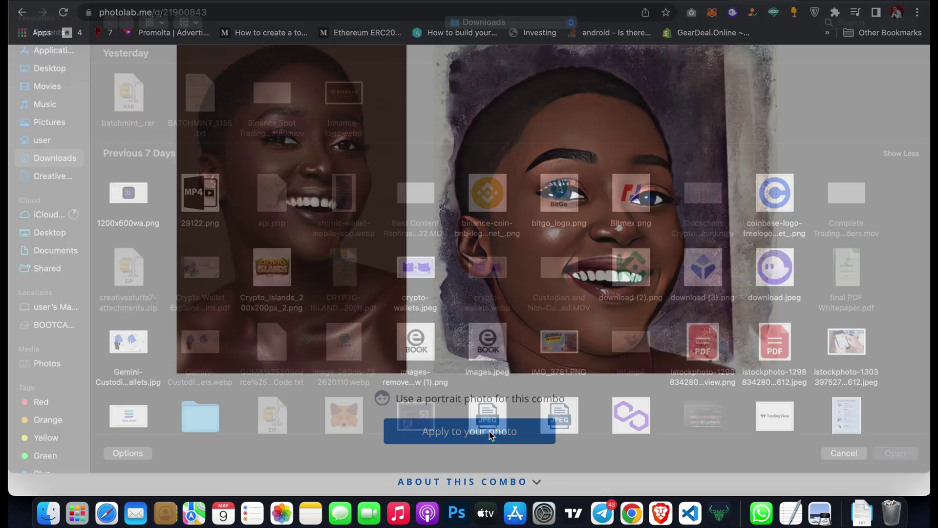
scroll(675, 285, "down", 10)
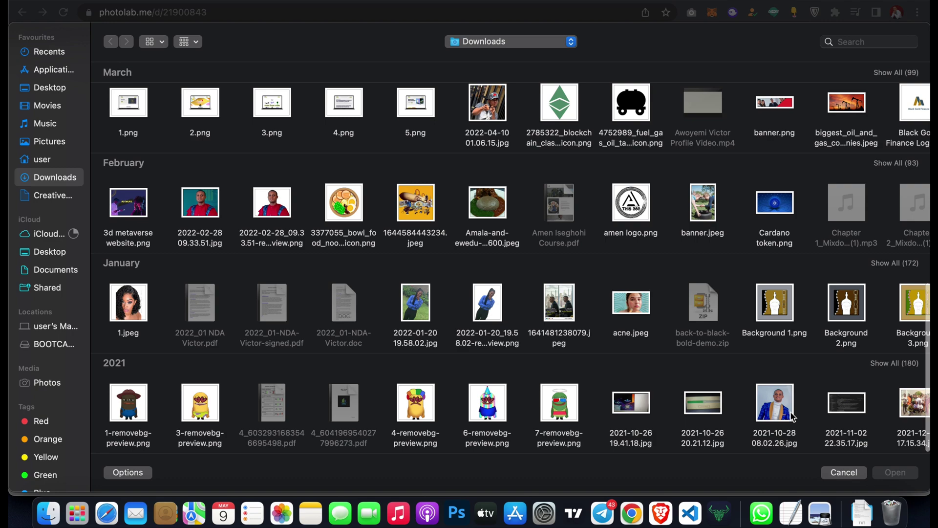
left_click(775, 405)
left_click(904, 473)
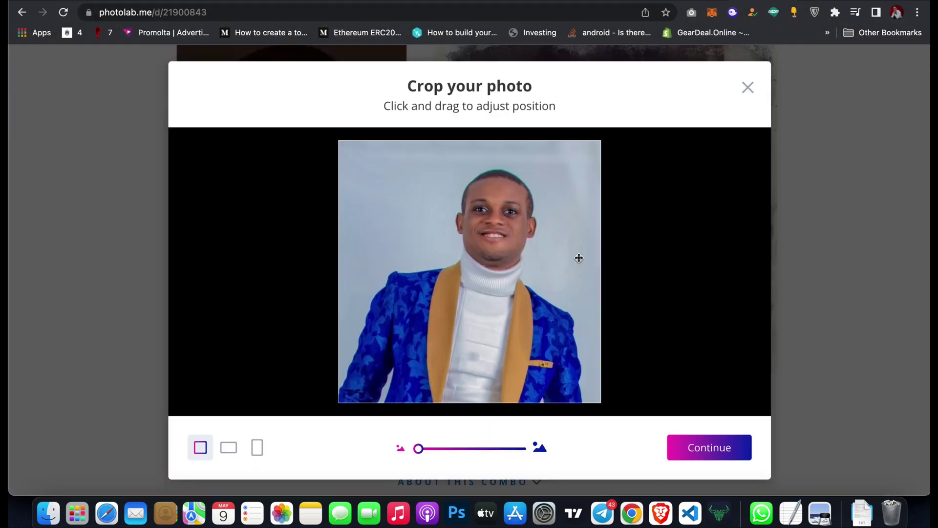
left_click(704, 446)
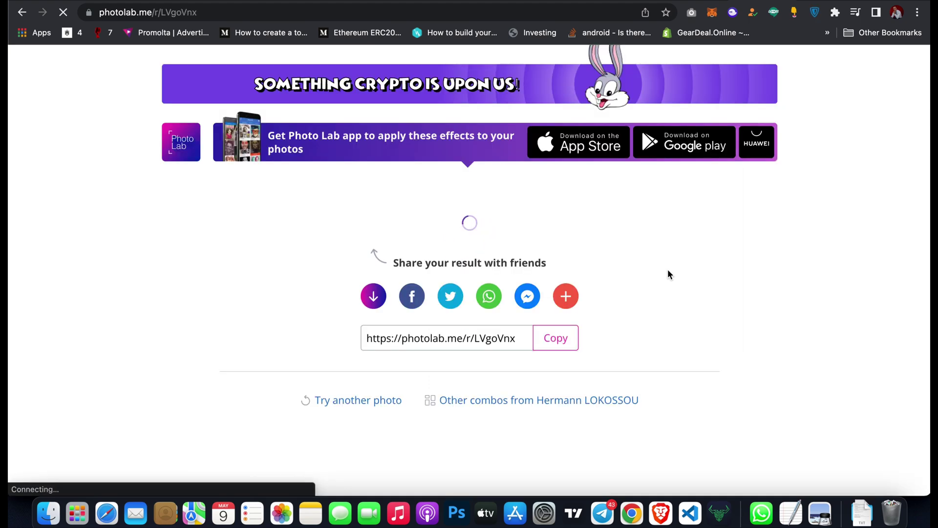
Save the cartoon result image into the Downloads folder as cartoon1
scroll(667, 274, "down", 3)
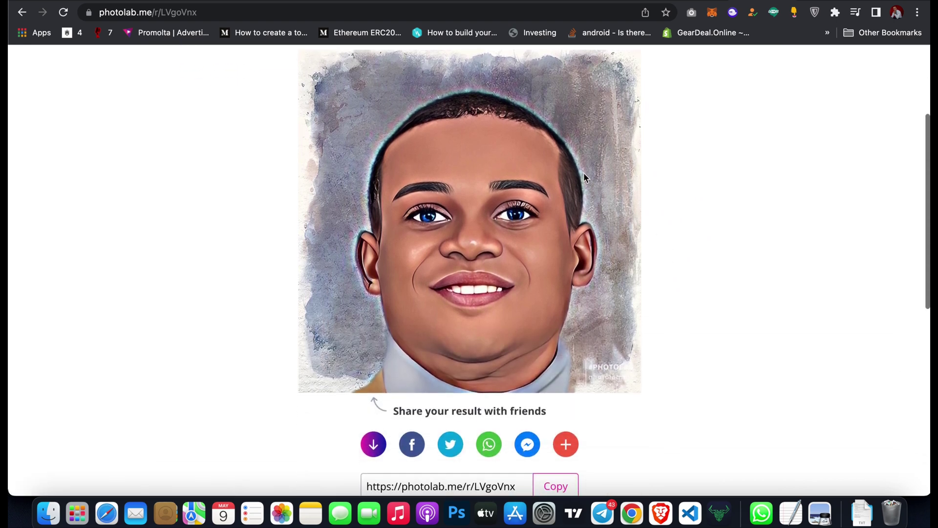
right_click(526, 238)
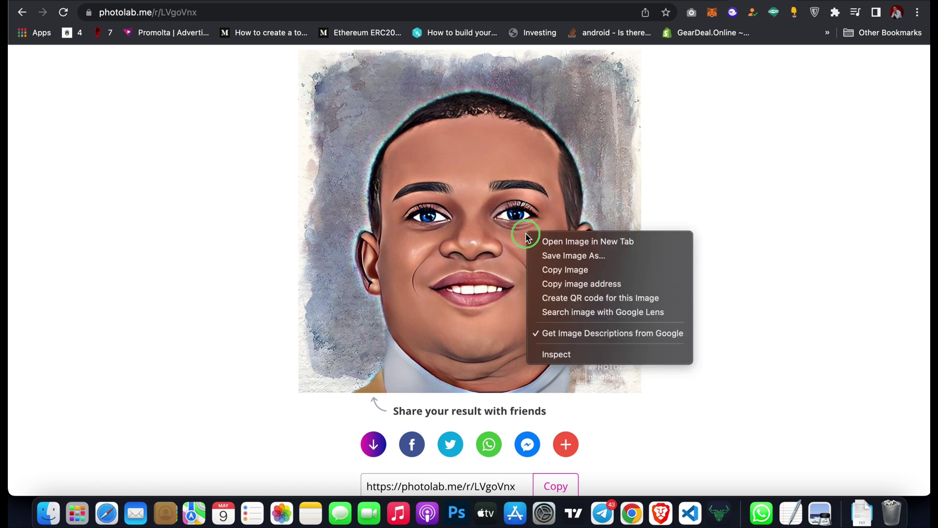
left_click(568, 256)
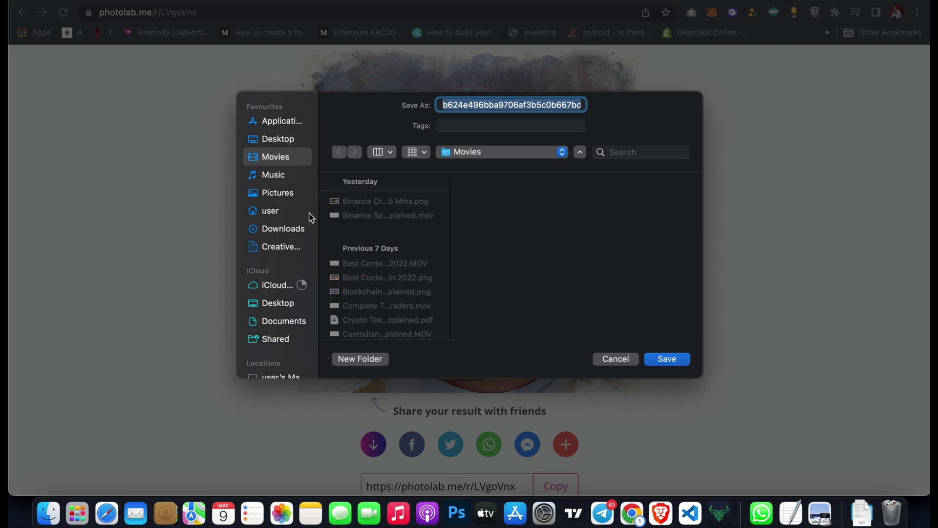
left_click(283, 228)
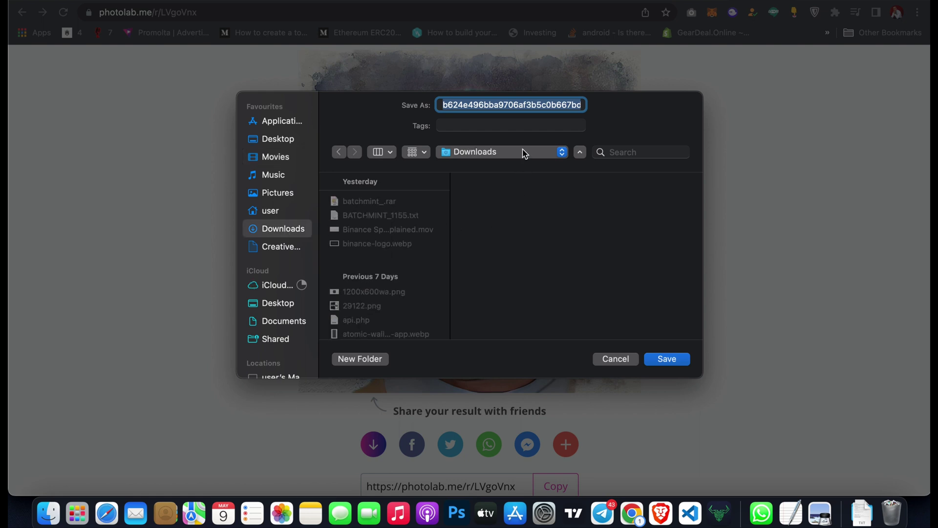
type("cartoon1")
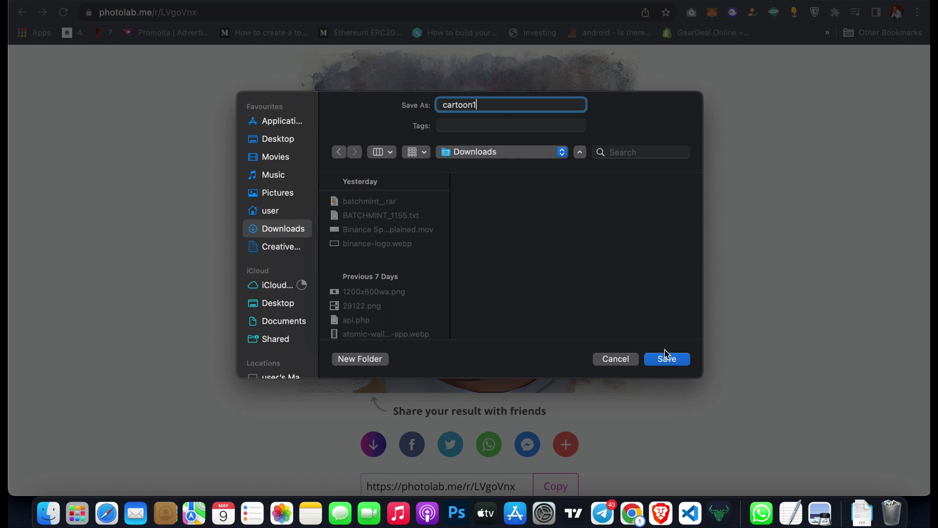
left_click(666, 359)
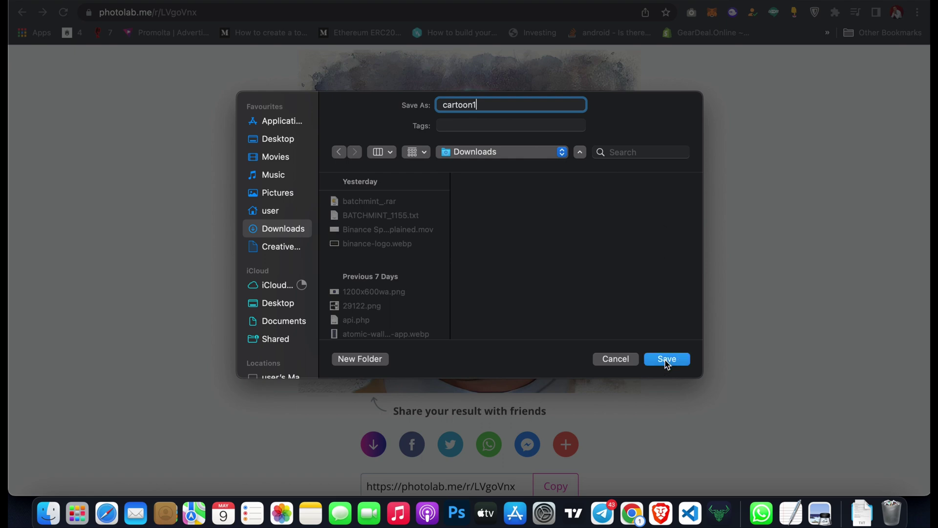
View the downloaded cartoon1.jpeg in Preview, then close it
left_click(63, 477)
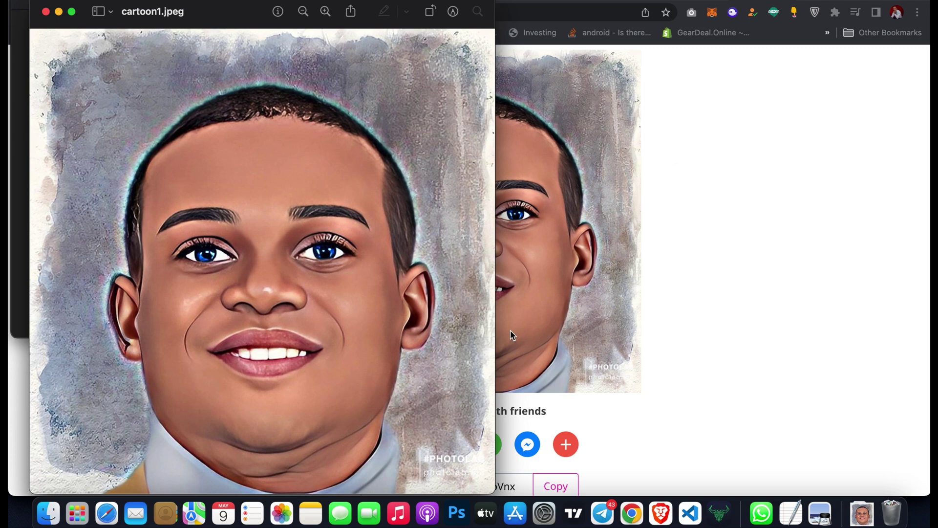
left_click(732, 130)
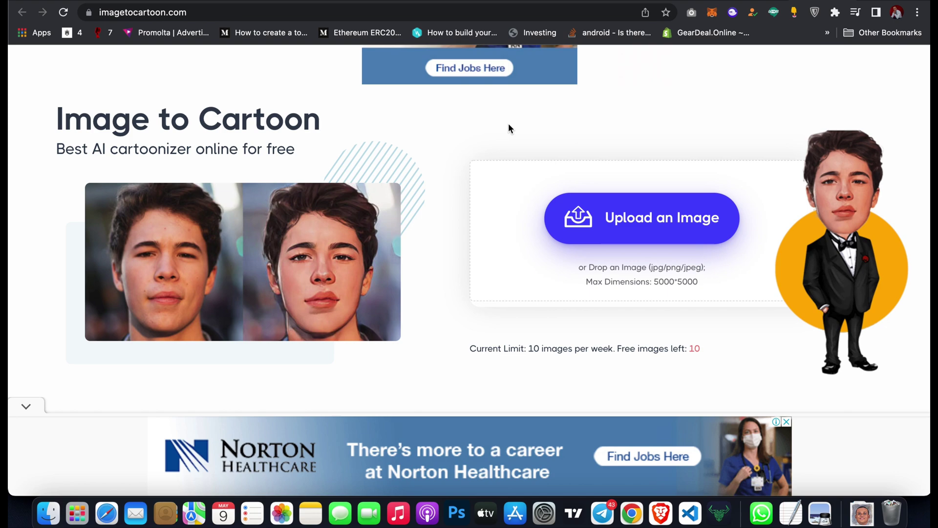
Upload 2021-10-28 08.02.26.jpg from Downloads to Image to Cartoon for conversion
scroll(508, 129, "down", 5)
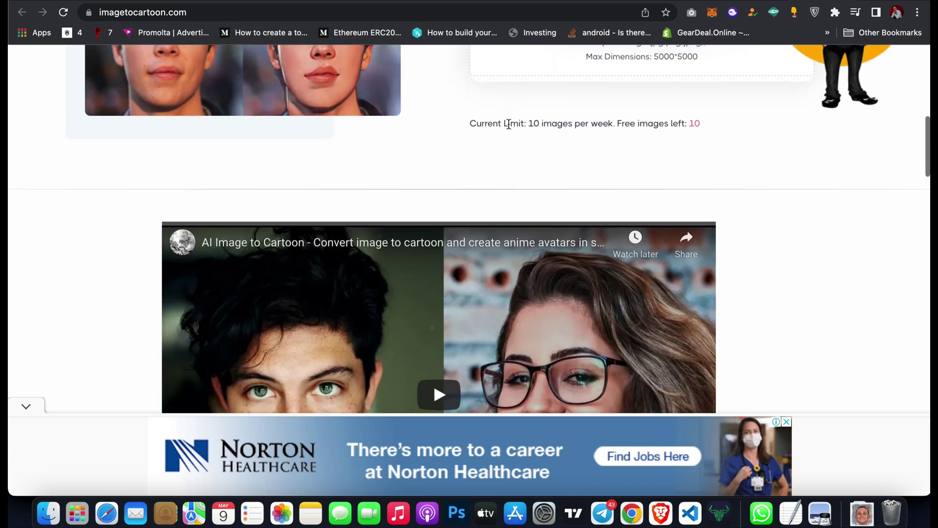
scroll(509, 123, "up", 10)
scroll(619, 169, "down", 5)
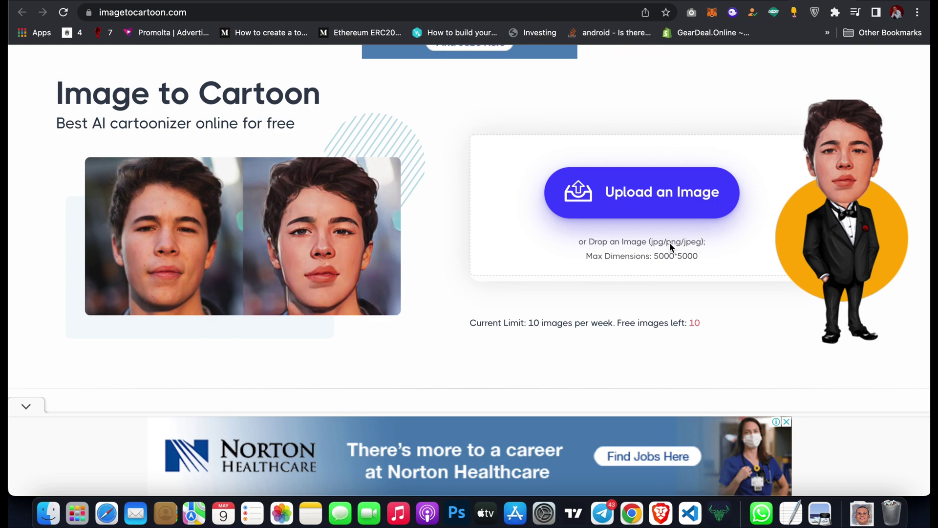
left_click(646, 205)
scroll(635, 316, "down", 10)
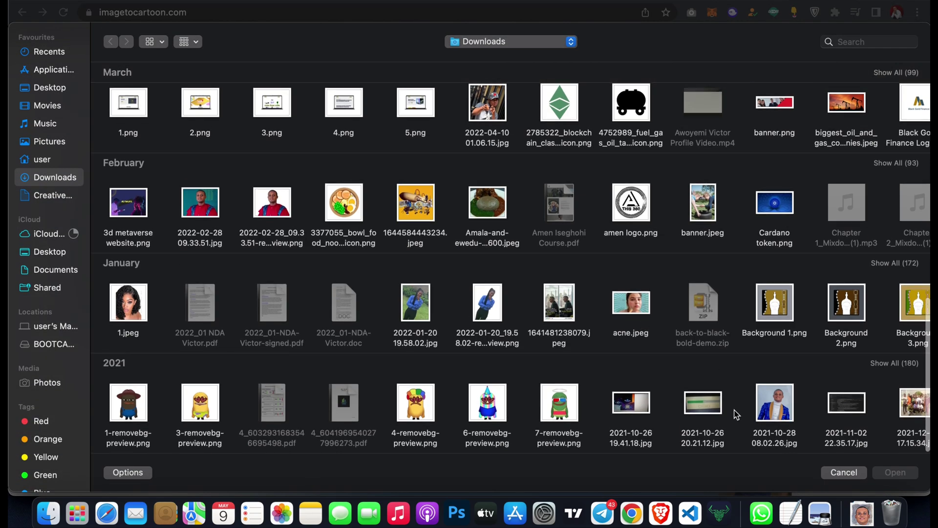
left_click(776, 413)
left_click(894, 472)
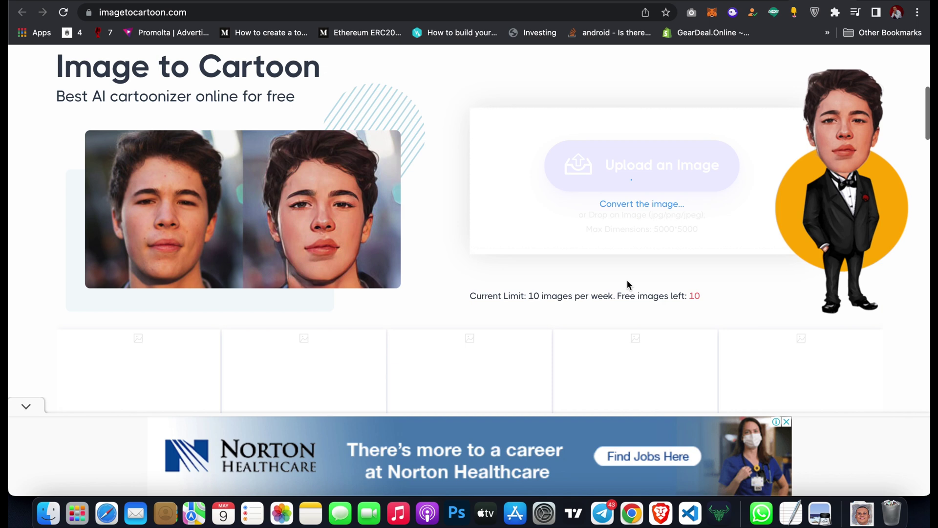
Scroll through the generated free cartoon styles to reach the Iron Man cartoon
scroll(628, 284, "down", 3)
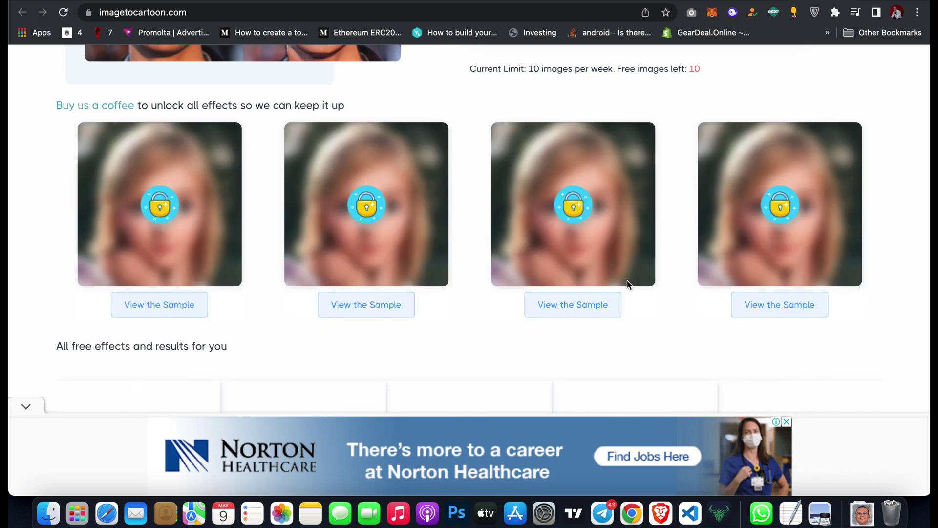
scroll(627, 281, "down", 5)
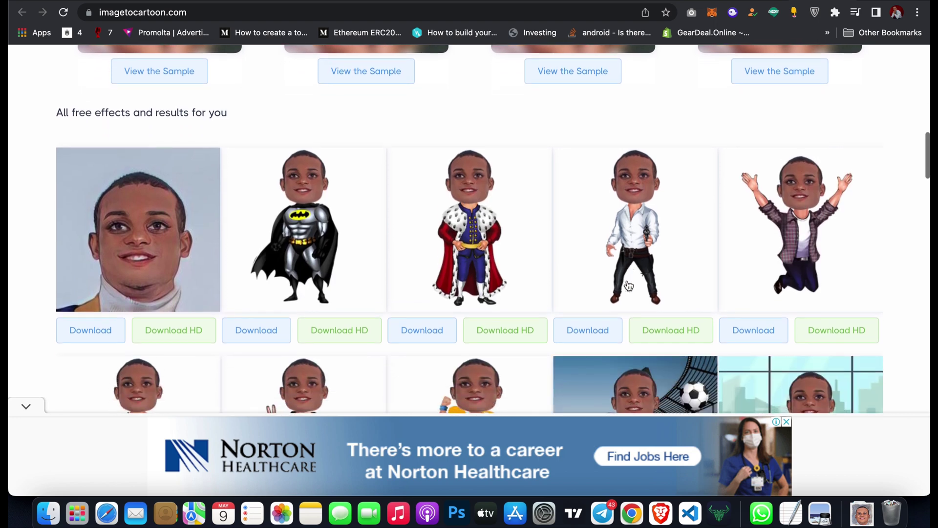
scroll(630, 286, "down", 3)
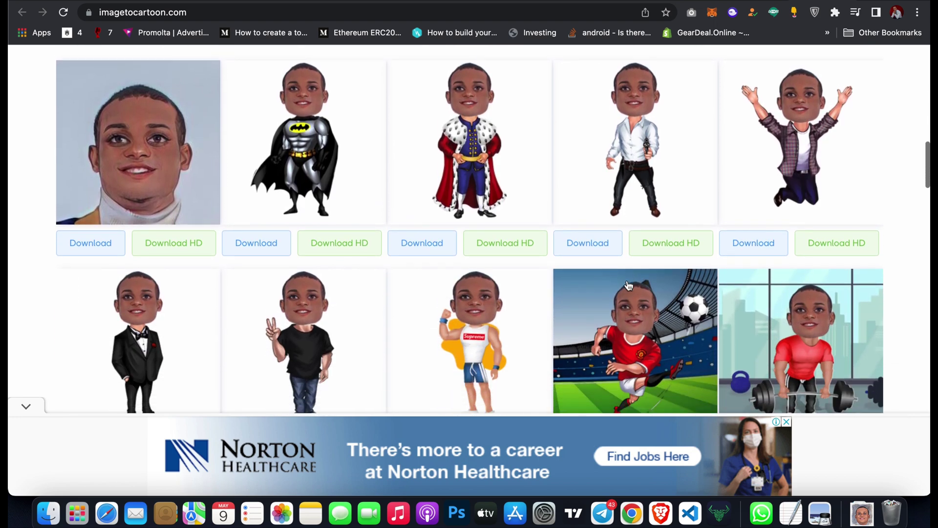
scroll(629, 286, "down", 1)
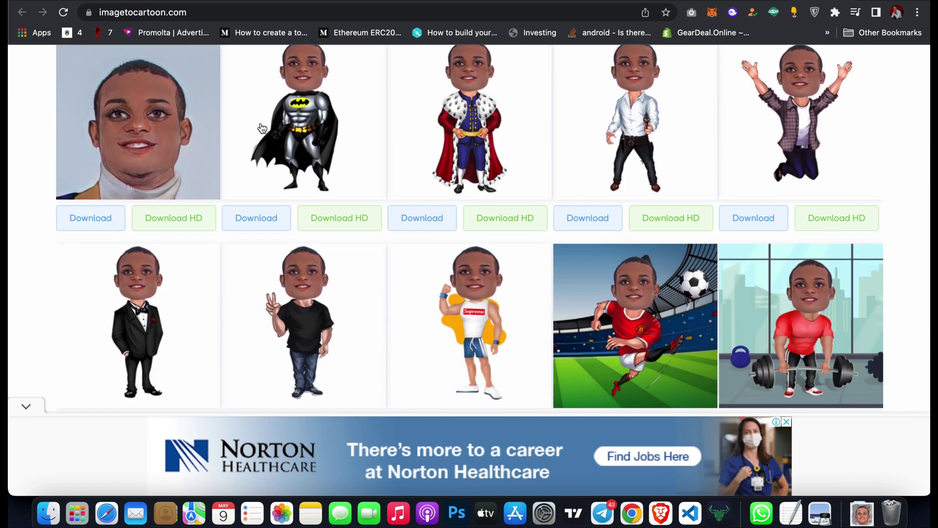
scroll(384, 130, "up", 1)
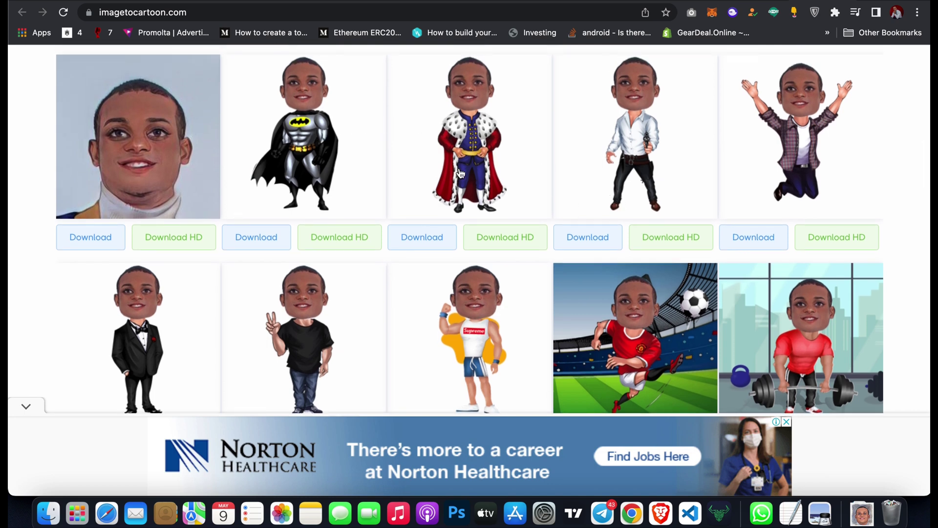
scroll(637, 276, "down", 3)
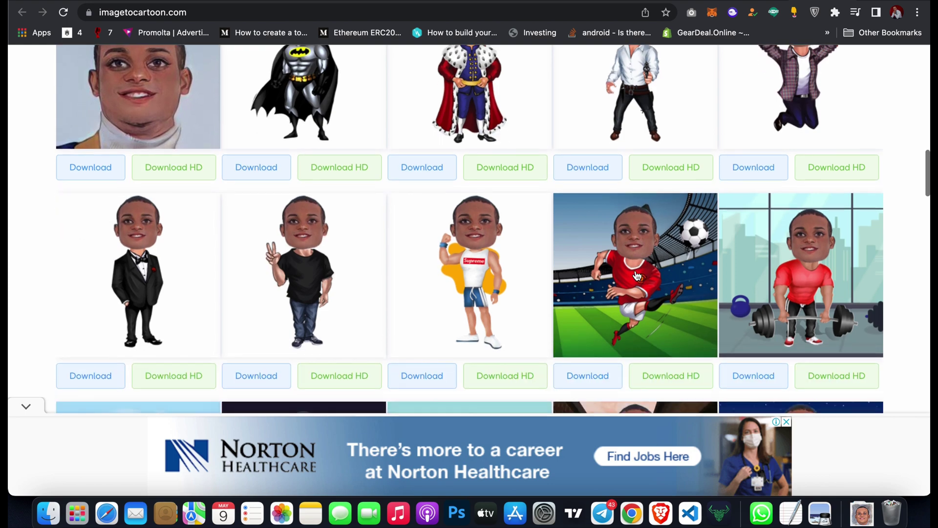
scroll(637, 276, "down", 12)
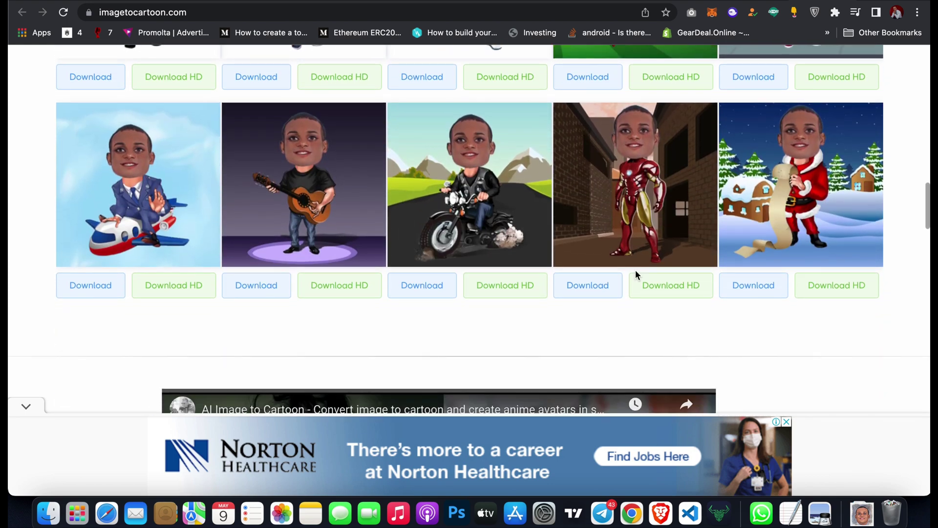
scroll(635, 270, "up", 3)
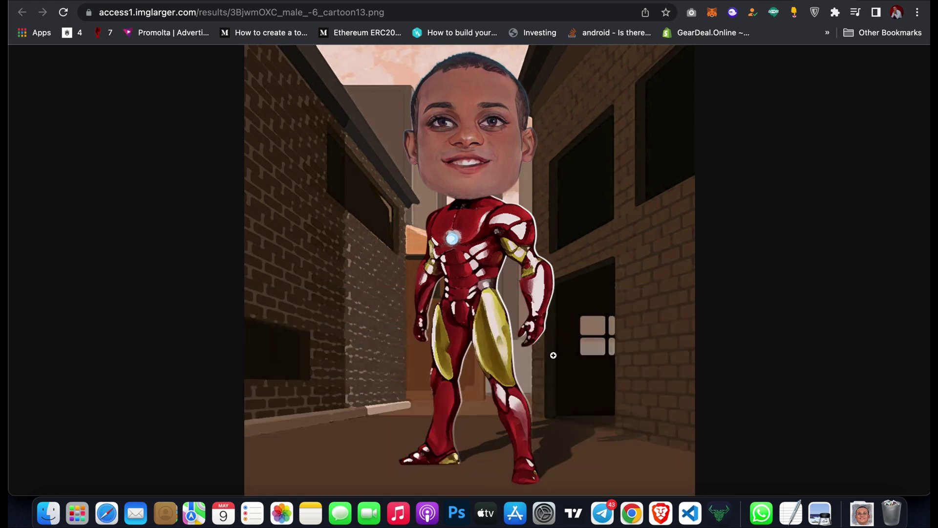
Save the Iron Man image as cartoon2.png in Downloads and open it from the downloads bar
right_click(526, 265)
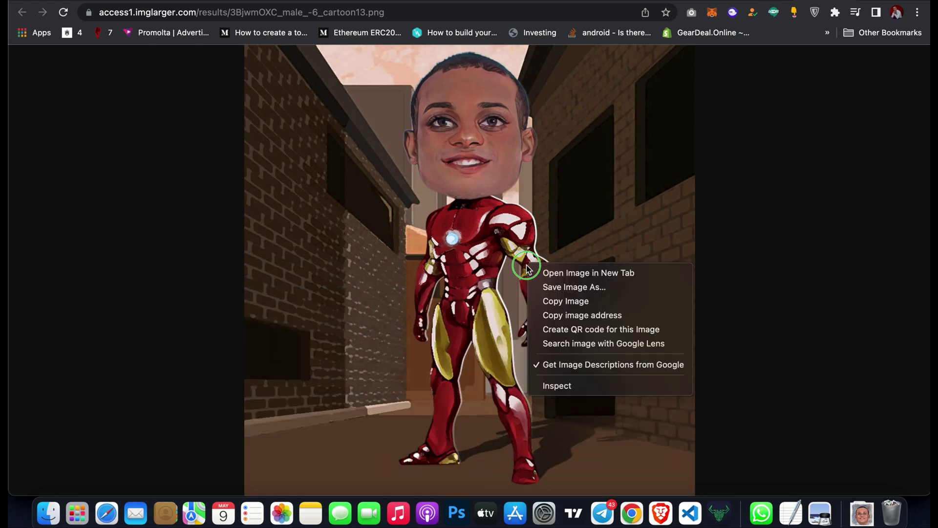
left_click(565, 289)
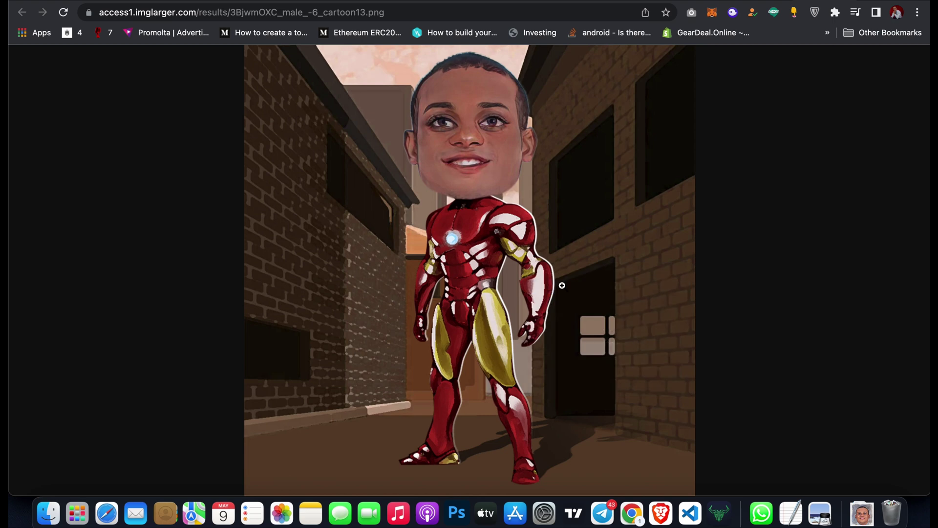
type("cartoon2")
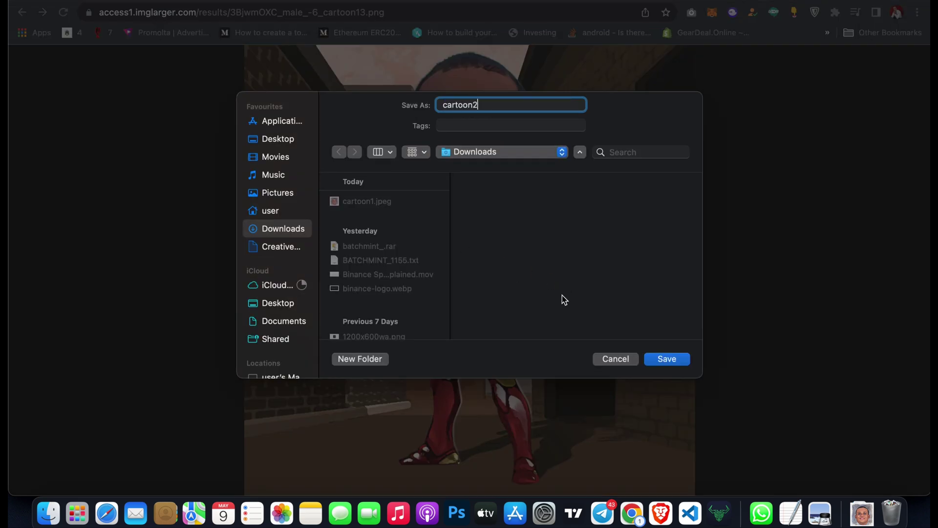
left_click(666, 359)
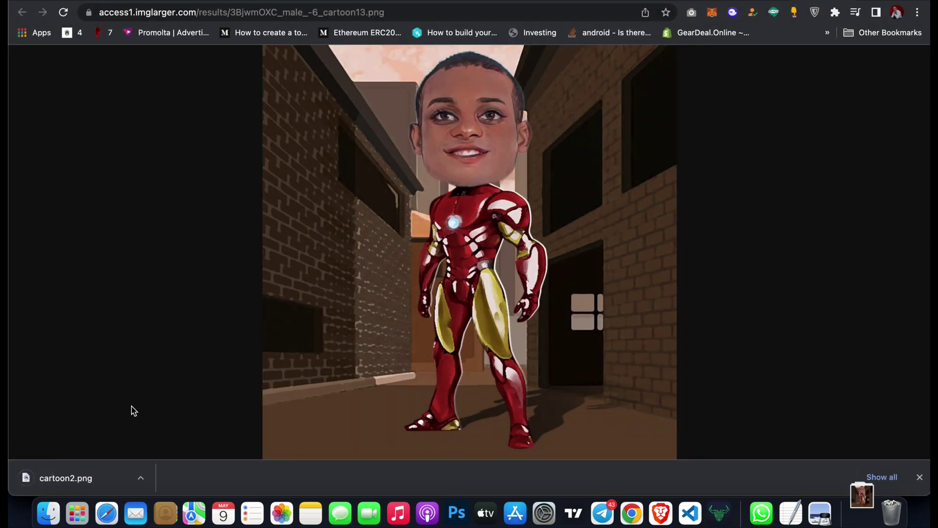
left_click(86, 474)
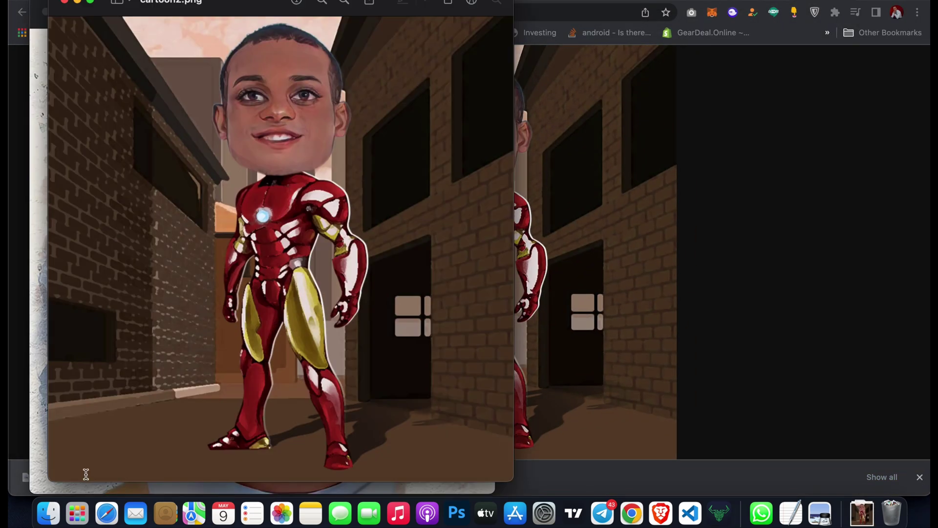